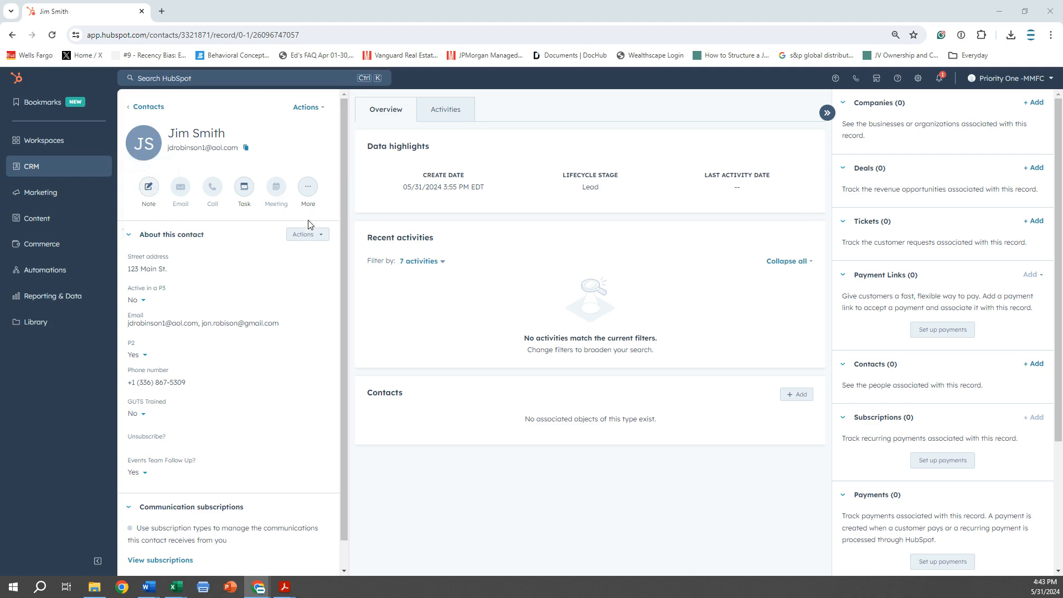
# Start a note on the contact and write that the contact is having surgery on June 15.
pyautogui.click(149, 191)
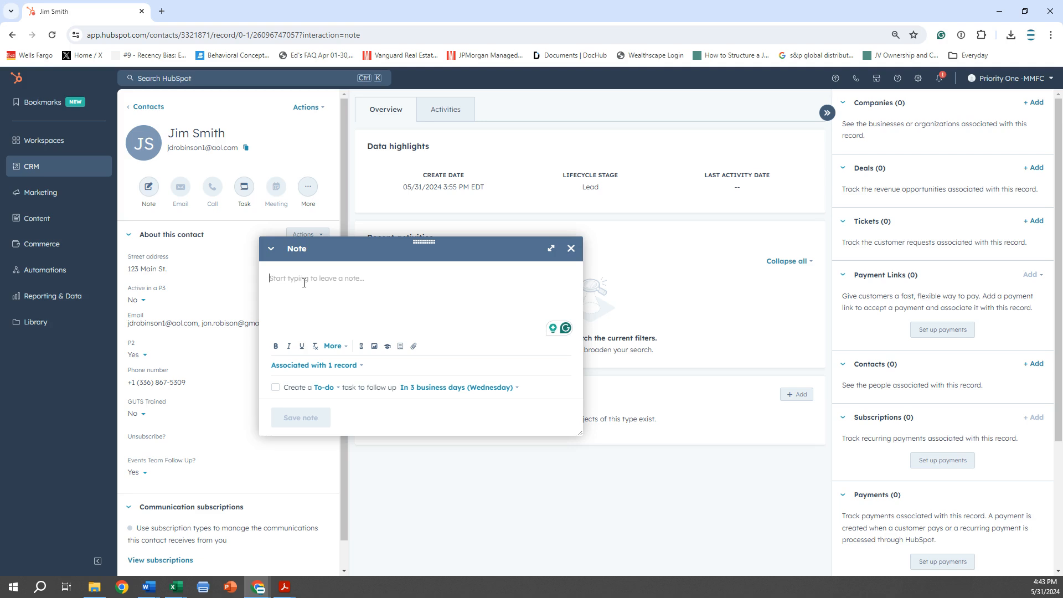
pyautogui.write('Jim ')
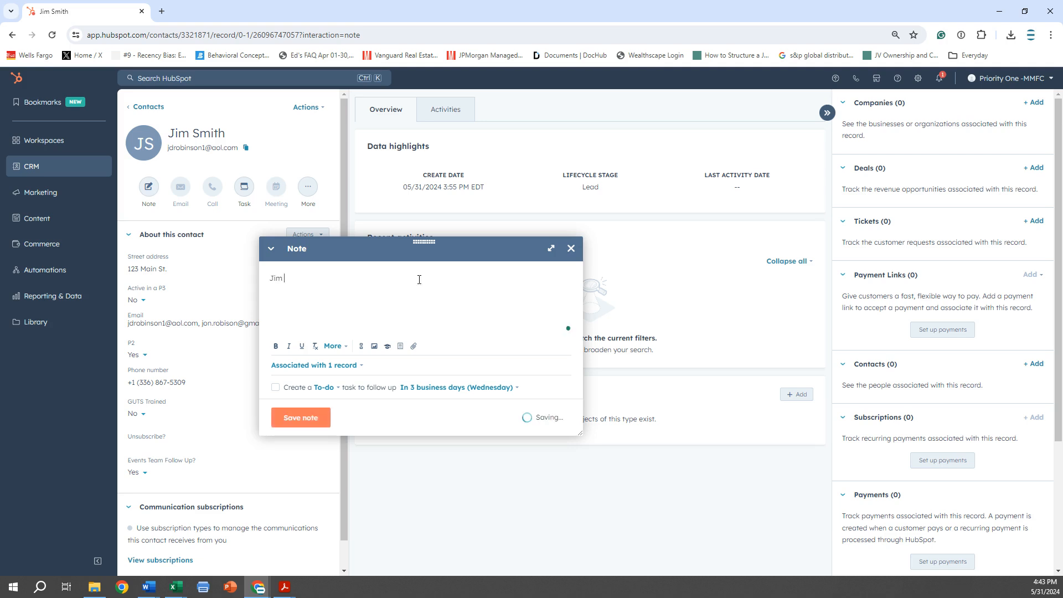
pyautogui.write('is having cu')
pyautogui.press('BackSpace')
pyautogui.press('BackSpace')
pyautogui.write('surgery')
pyautogui.press('BackSpace')
pyautogui.press('BackSpace')
pyautogui.write('on June 15')
pyautogui.press('Return')
# Add a second note line saying the contact is interested in a P3 near Charlotte, correcting the name's capitalization.
pyautogui.write('JIm is interested in a ')
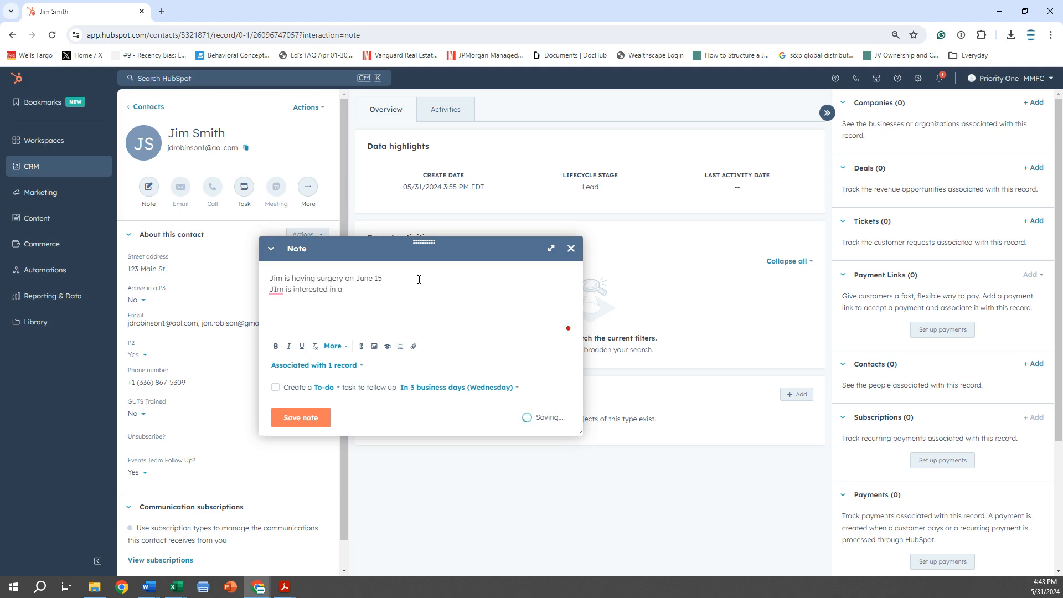
pyautogui.write('P3 near Charlotte')
pyautogui.press('Right')
pyautogui.press('Right')
pyautogui.press('BackSpace')
pyautogui.write('i')
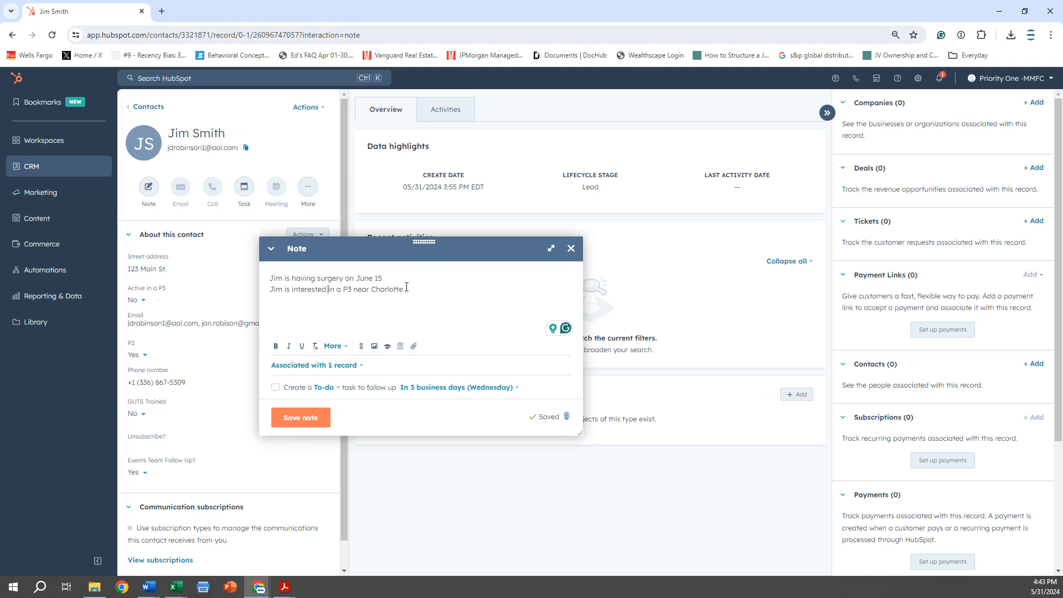
pyautogui.moveTo(326, 278); pyautogui.dragTo(366, 278)
pyautogui.click(386, 290)
pyautogui.click(368, 289)
# Add a follow-up to-do task with the custom date 06/22/2024 to the note and save the note.
pyautogui.click(275, 389)
pyautogui.click(475, 391)
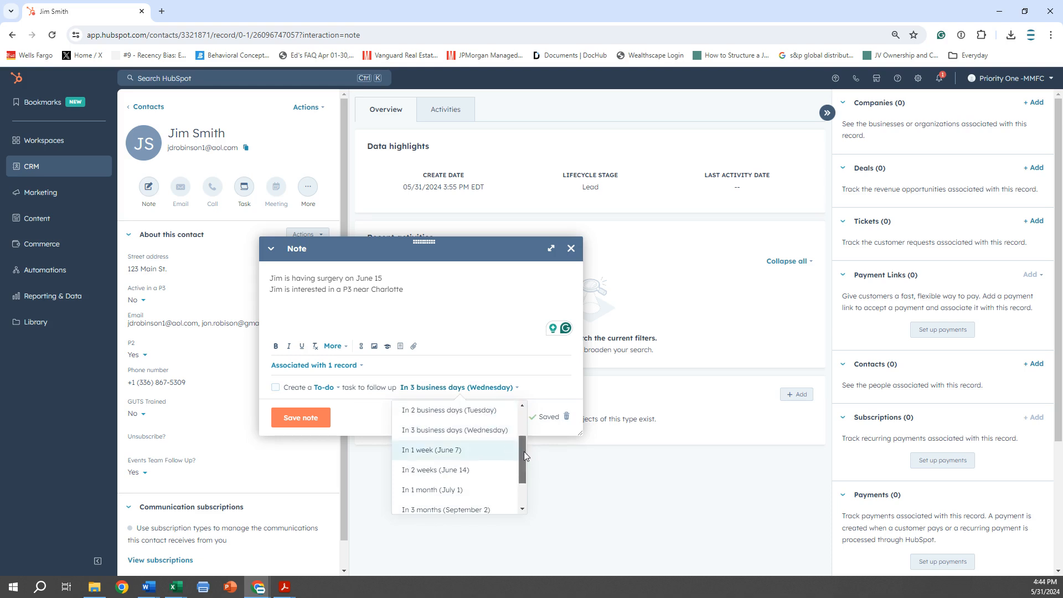
pyautogui.moveTo(524, 451); pyautogui.dragTo(518, 491)
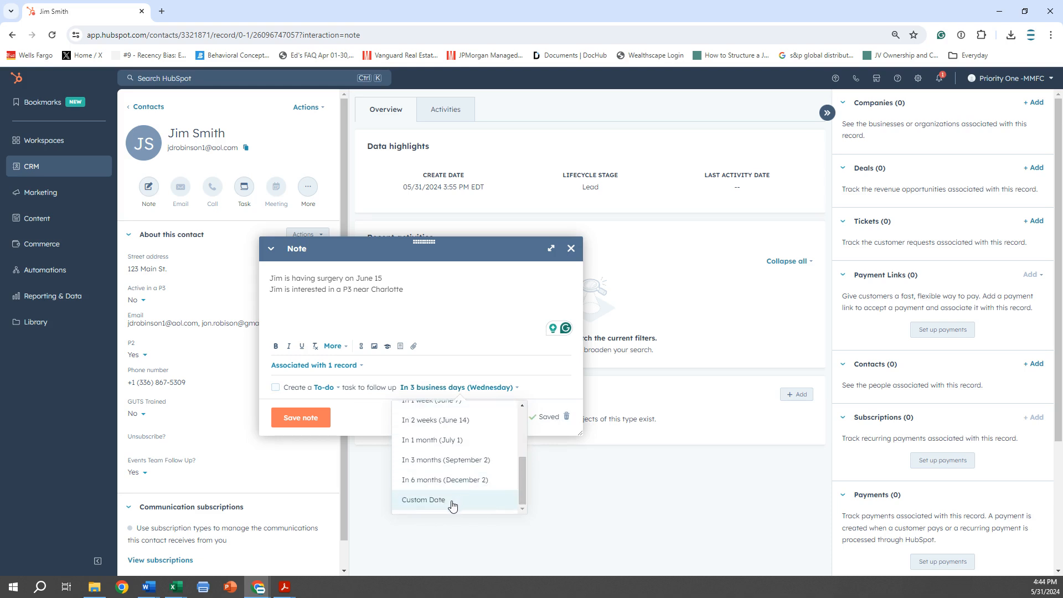
pyautogui.moveTo(520, 477)
pyautogui.mouseDown()
pyautogui.moveTo(524, 423)
pyautogui.moveTo(517, 481)
pyautogui.mouseUp()
pyautogui.click(440, 502)
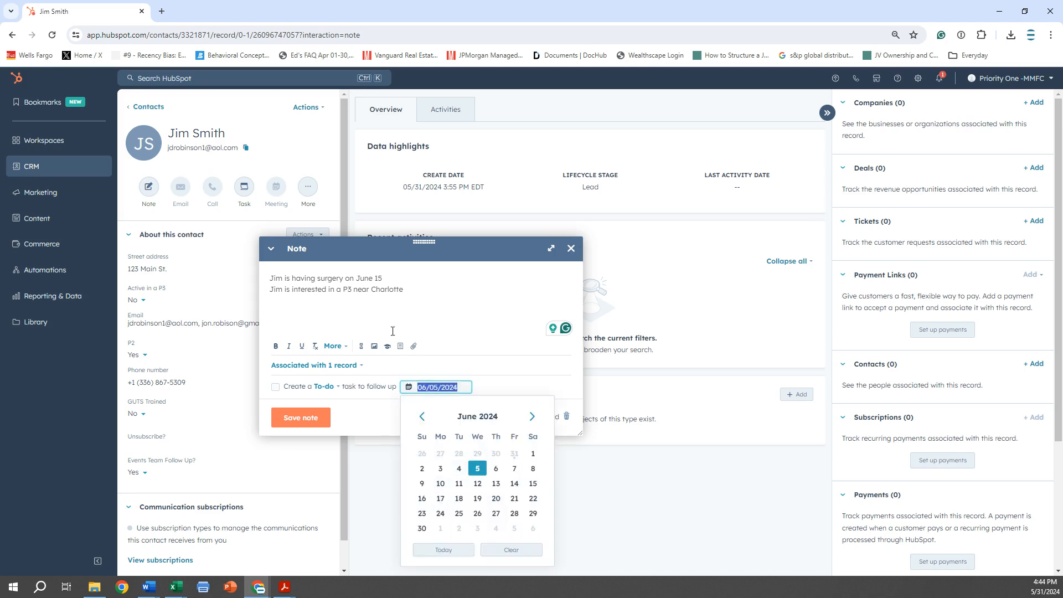
pyautogui.click(533, 498)
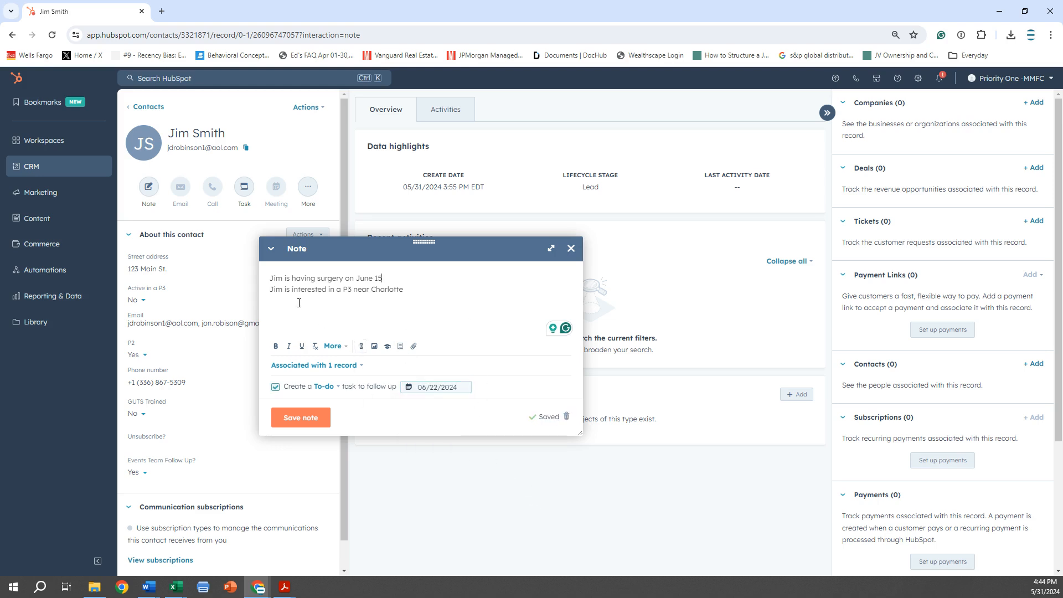
pyautogui.click(304, 426)
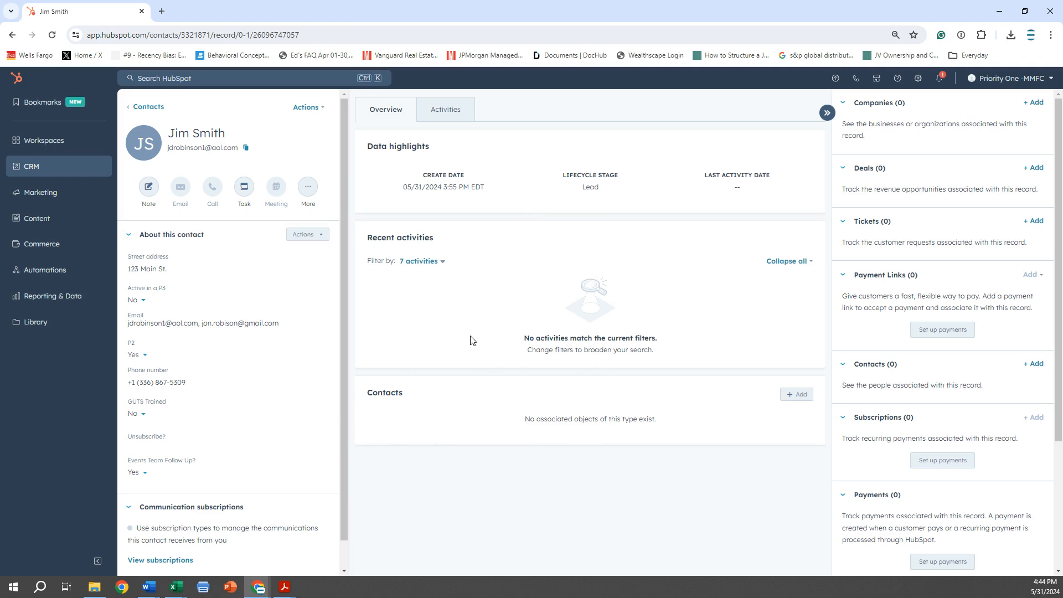
pyautogui.scroll(-1, 285, 389)
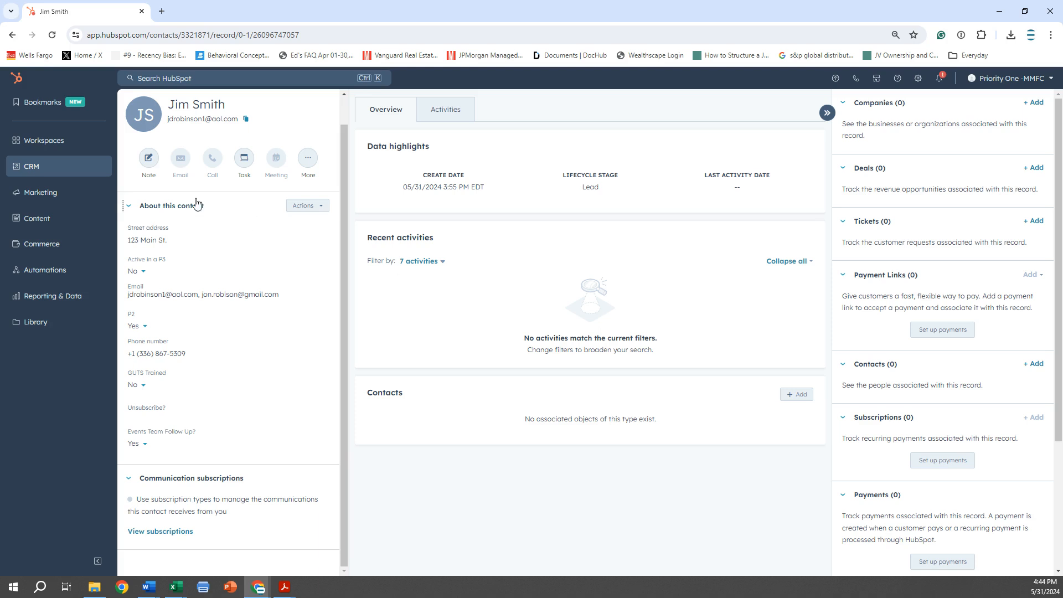
pyautogui.click(149, 159)
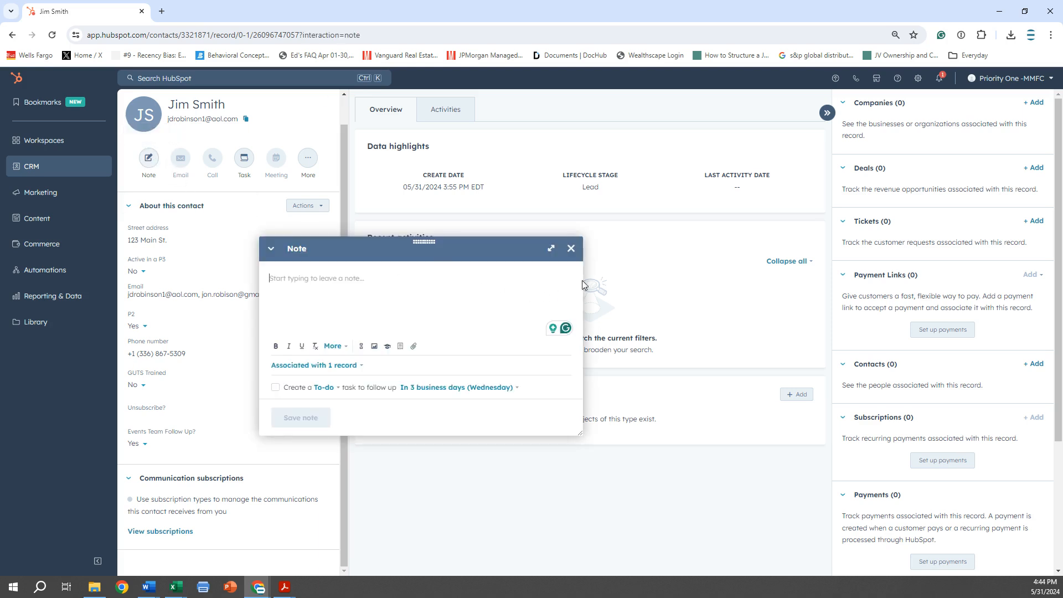
pyautogui.click(571, 249)
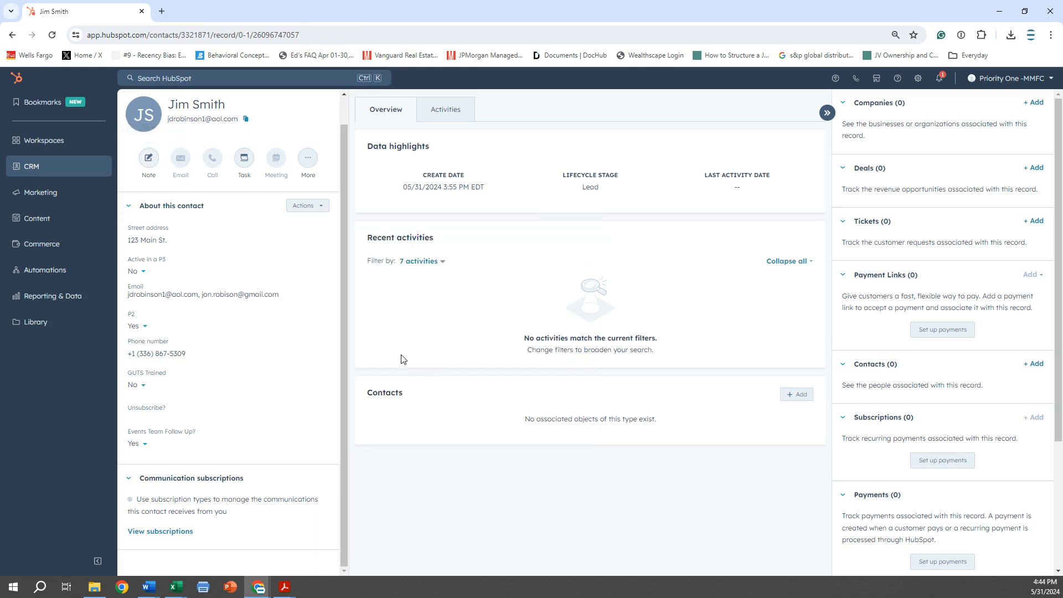
# Start a task for the contact, titled as a follow-up with them "on June 22 - 1 week after surgery".
pyautogui.click(245, 161)
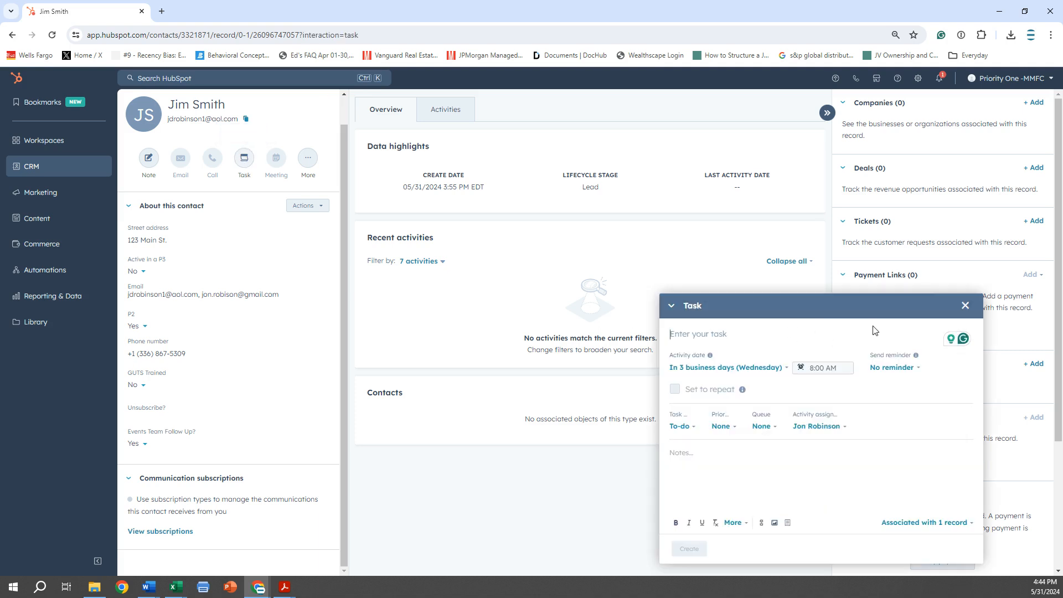
pyautogui.moveTo(871, 317); pyautogui.dragTo(429, 172)
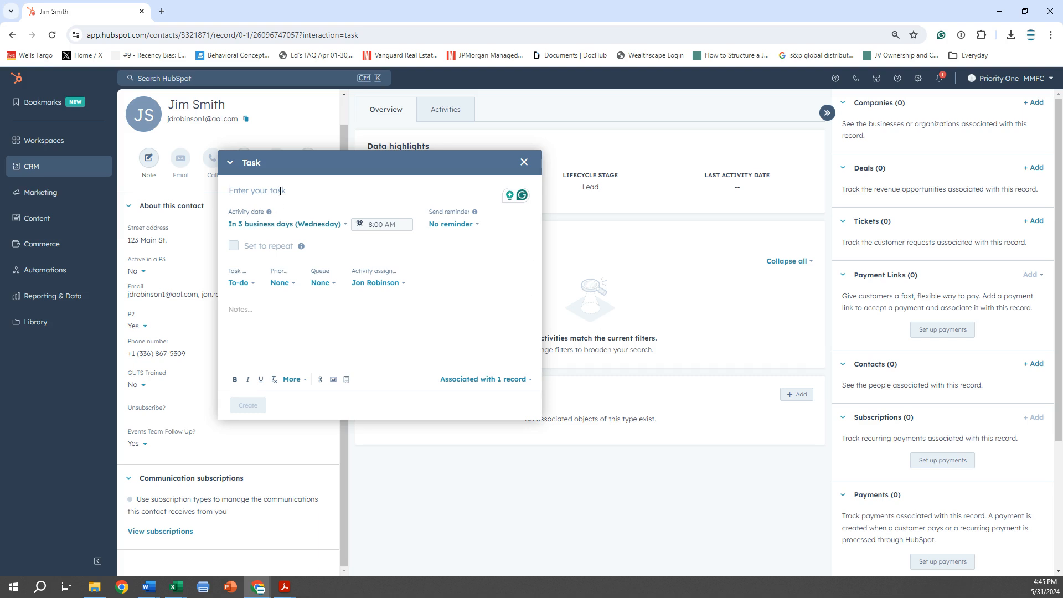
pyautogui.write('Follow u')
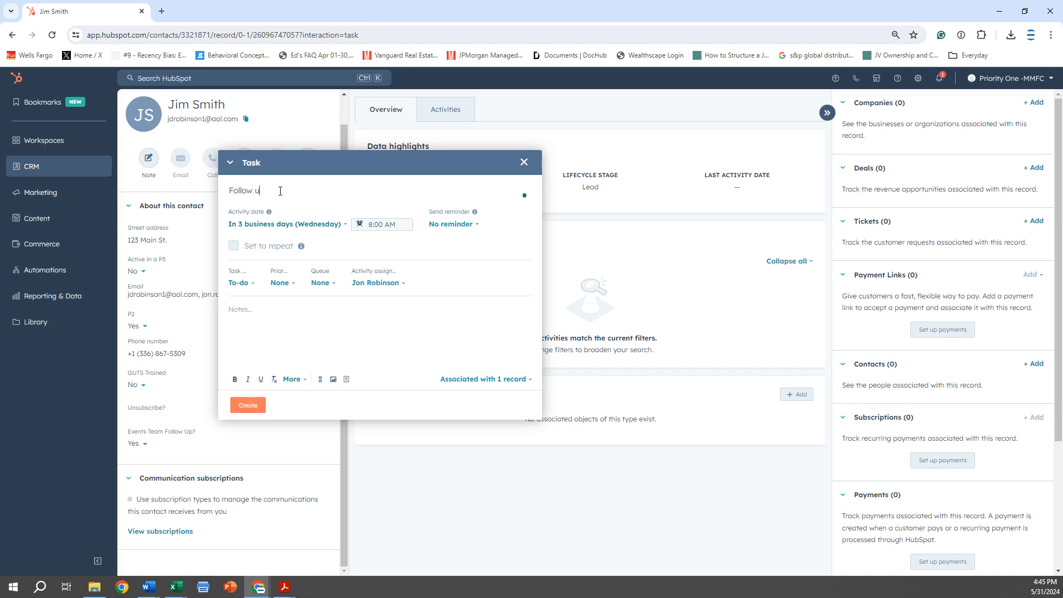
pyautogui.write('p with Jim on June 22 - 1 week after surgery')
# Set the task's activity date to the custom date 06/22/2024.
pyautogui.click(328, 224)
pyautogui.scroll(-2, 347, 304)
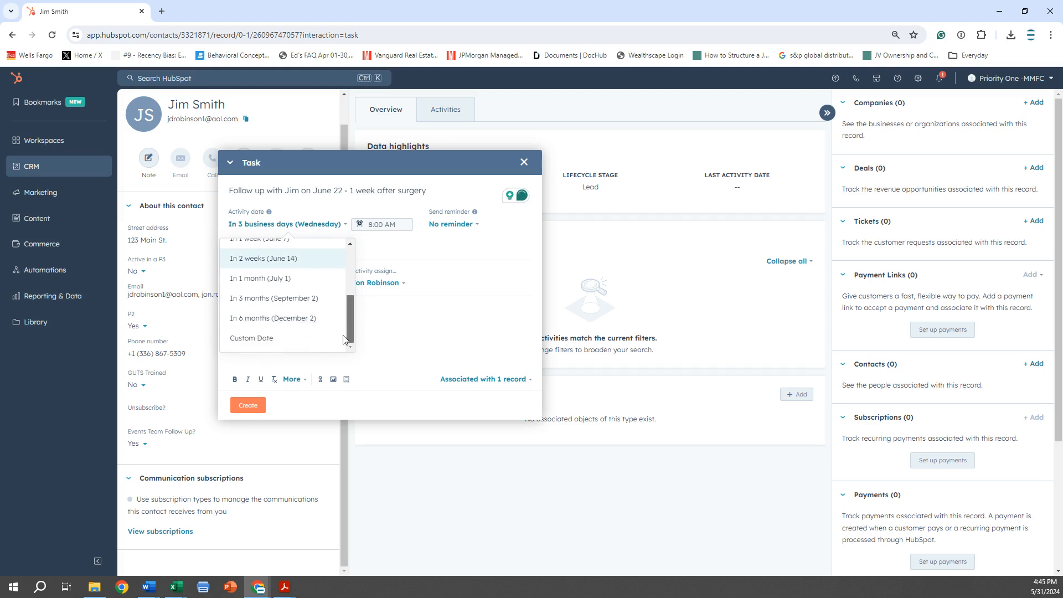
pyautogui.click(299, 338)
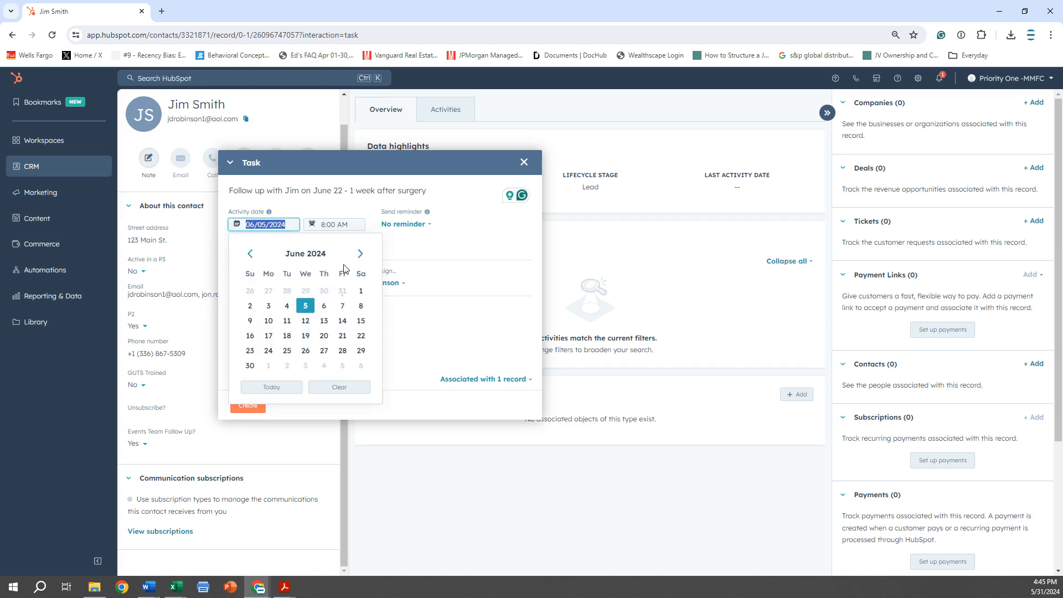
pyautogui.click(361, 339)
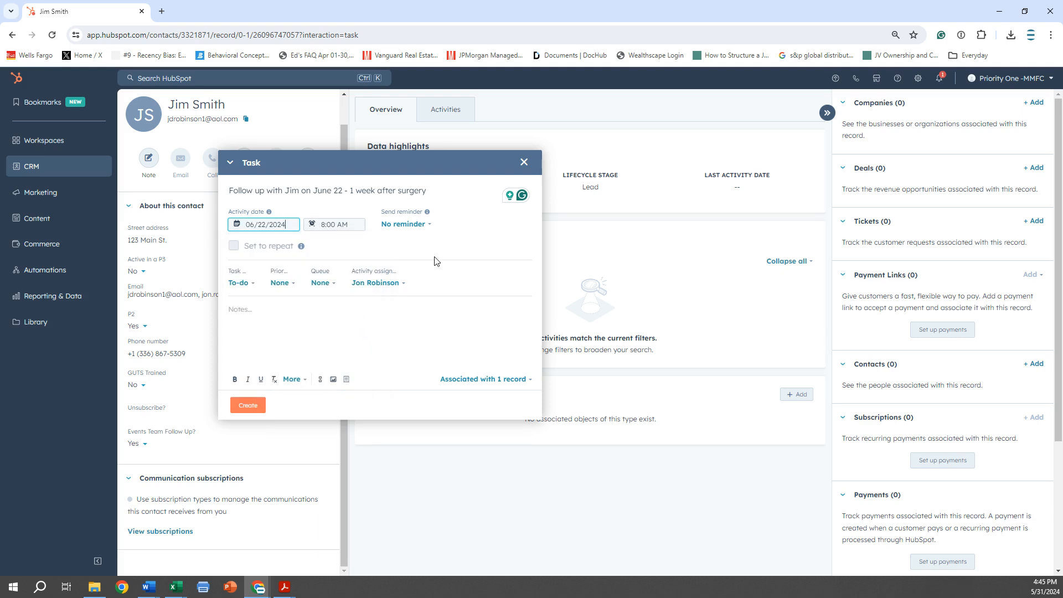
# Set the task's reminder to 1 hour before and its activity time to 6:00 AM.
pyautogui.click(424, 225)
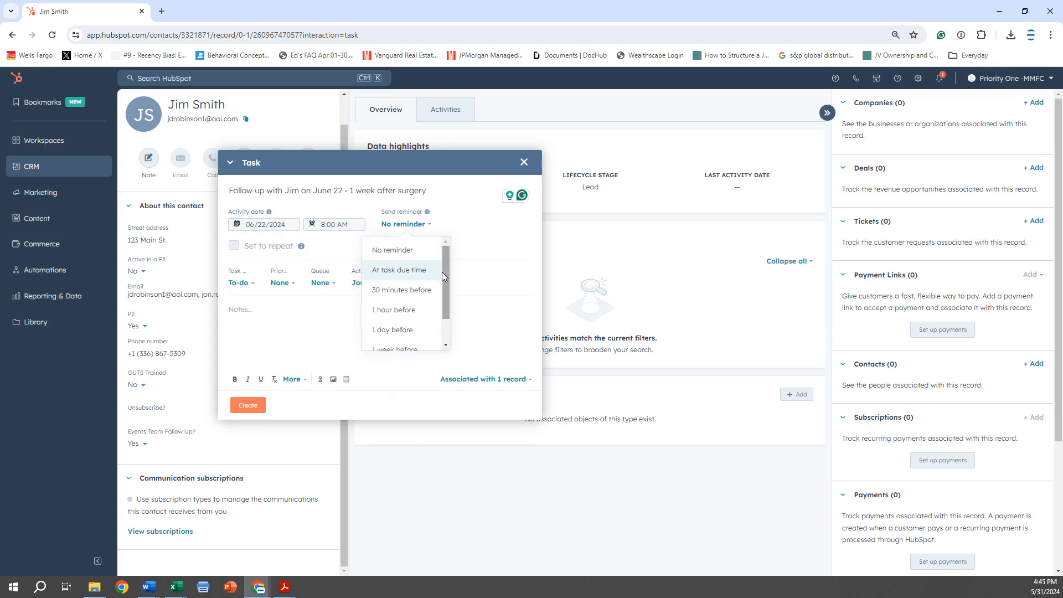
pyautogui.moveTo(445, 275); pyautogui.dragTo(445, 297)
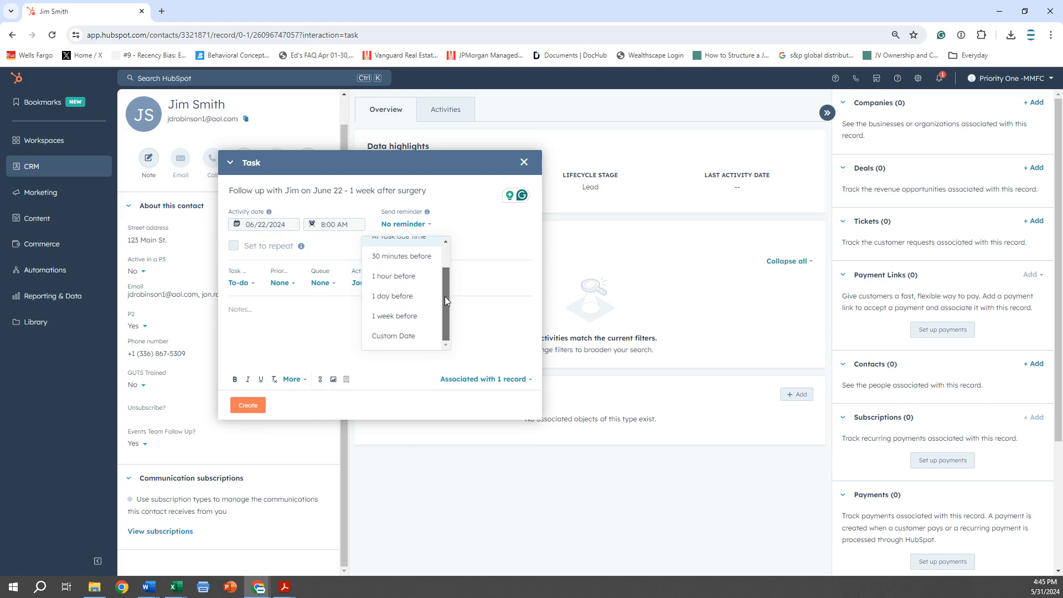
pyautogui.click(406, 284)
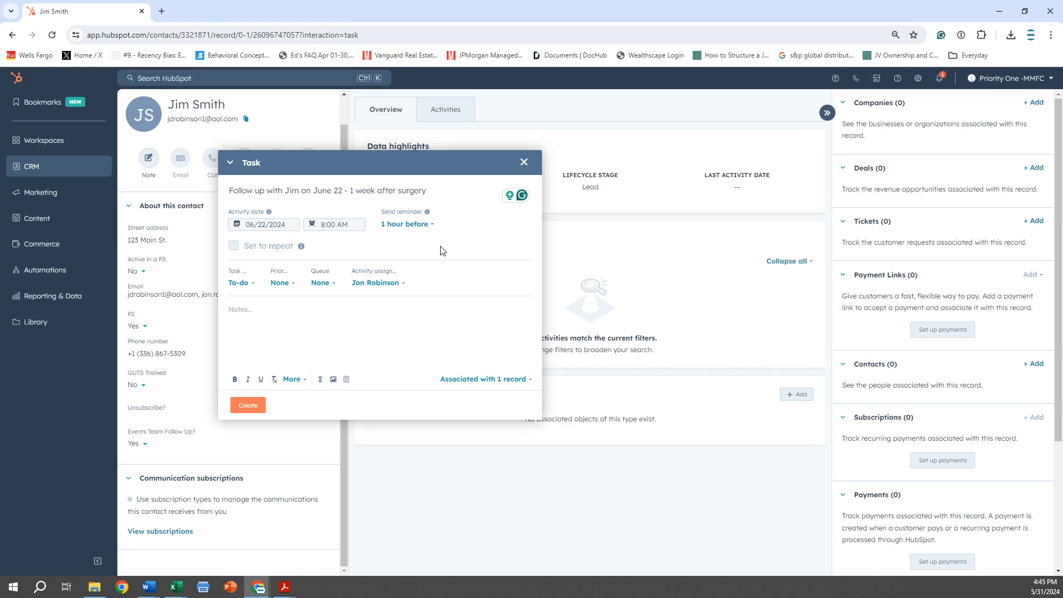
pyautogui.click(334, 225)
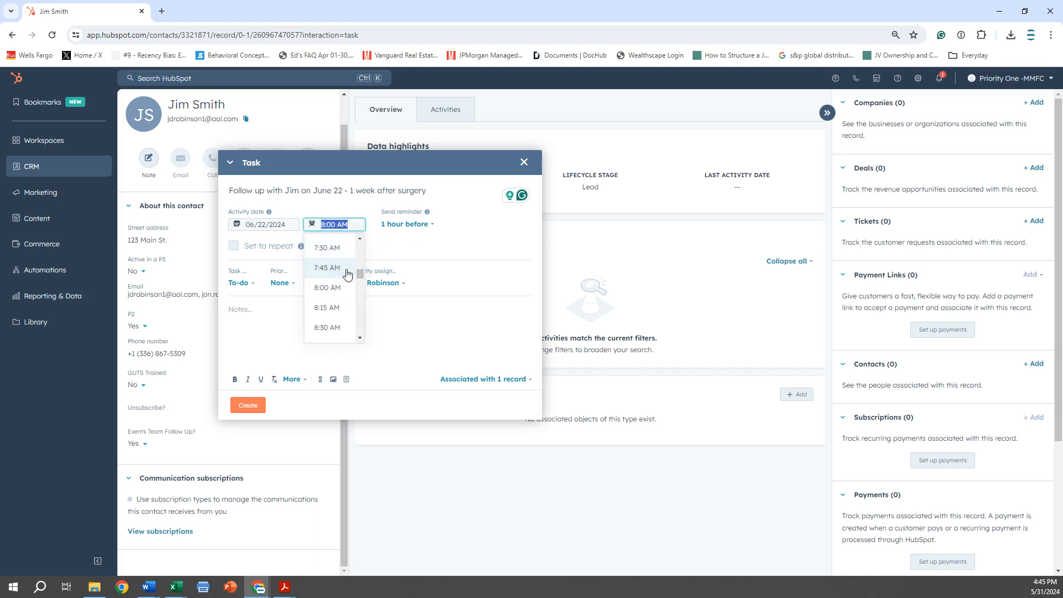
pyautogui.moveTo(360, 275); pyautogui.dragTo(359, 266)
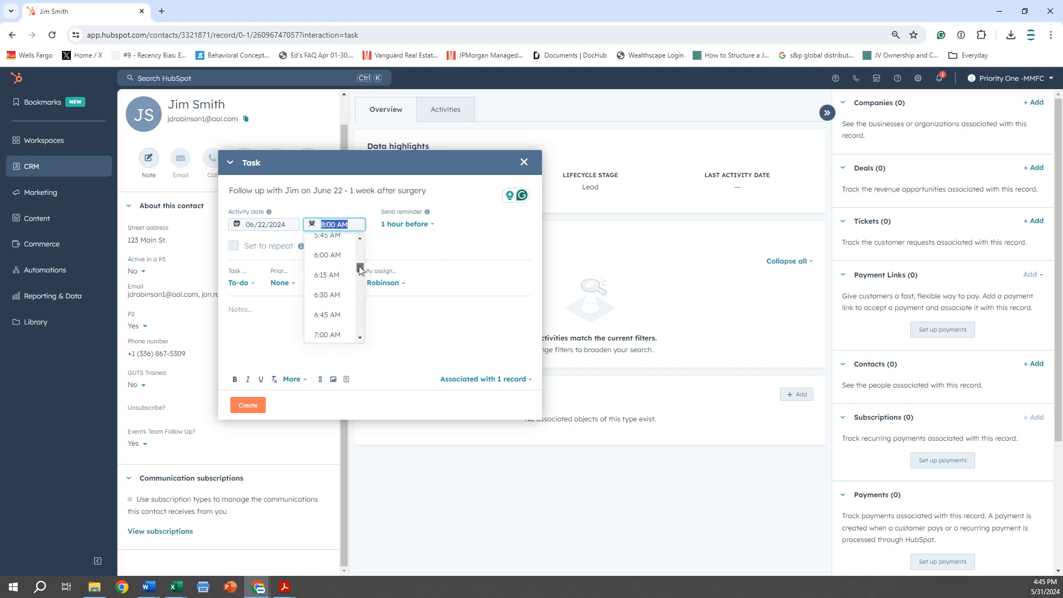
pyautogui.click(335, 256)
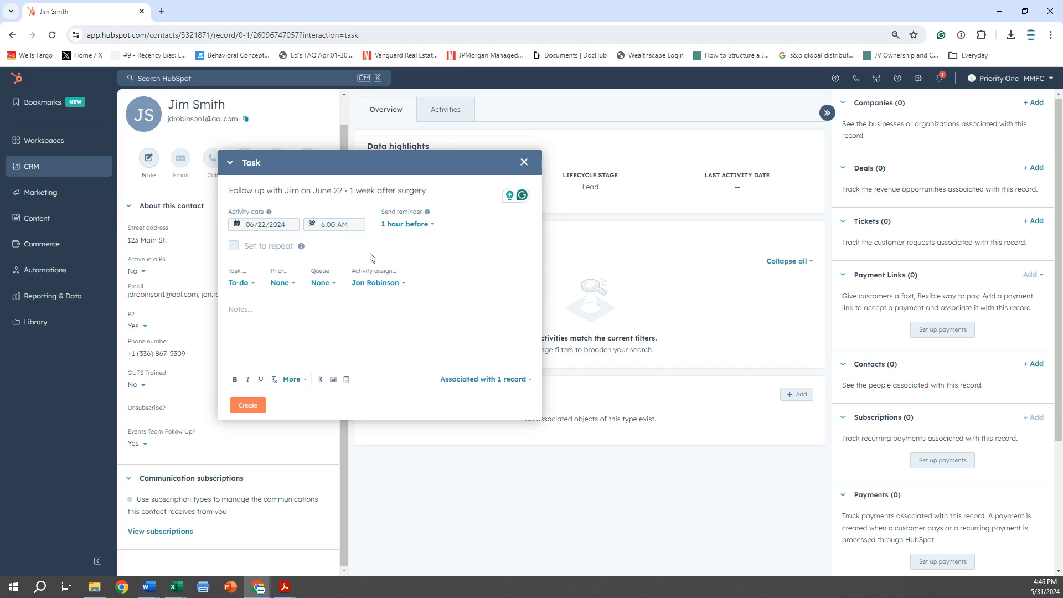
# Choose None as the task's priority and create the task.
pyautogui.click(281, 284)
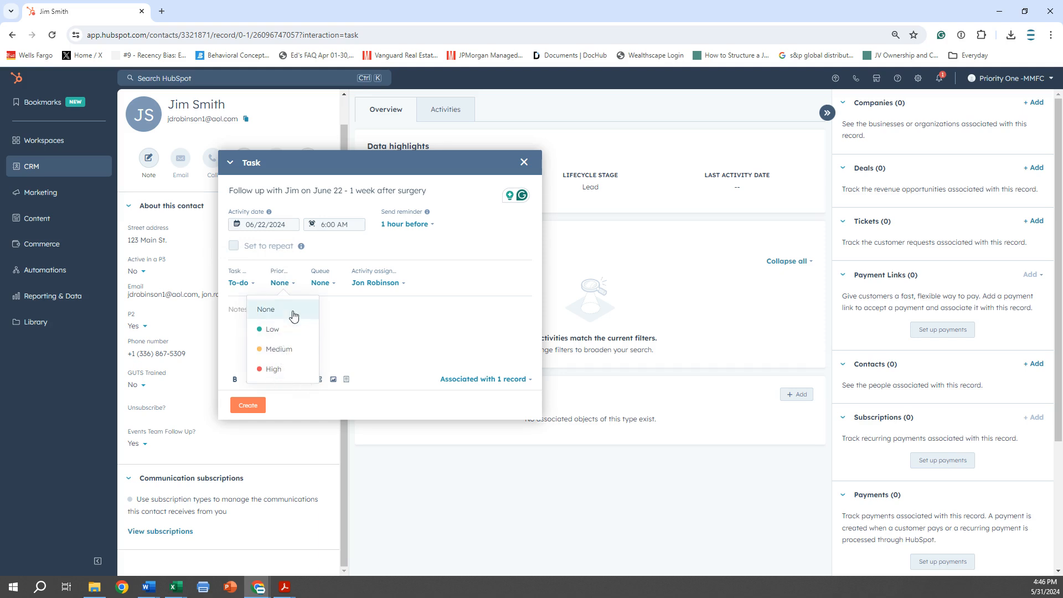
pyautogui.click(270, 309)
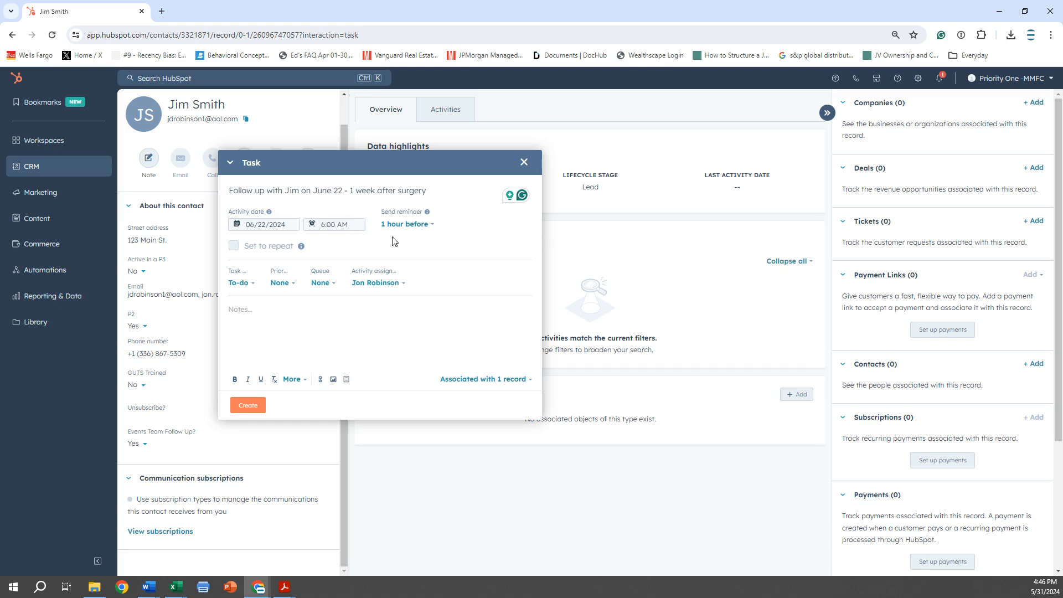
pyautogui.click(248, 403)
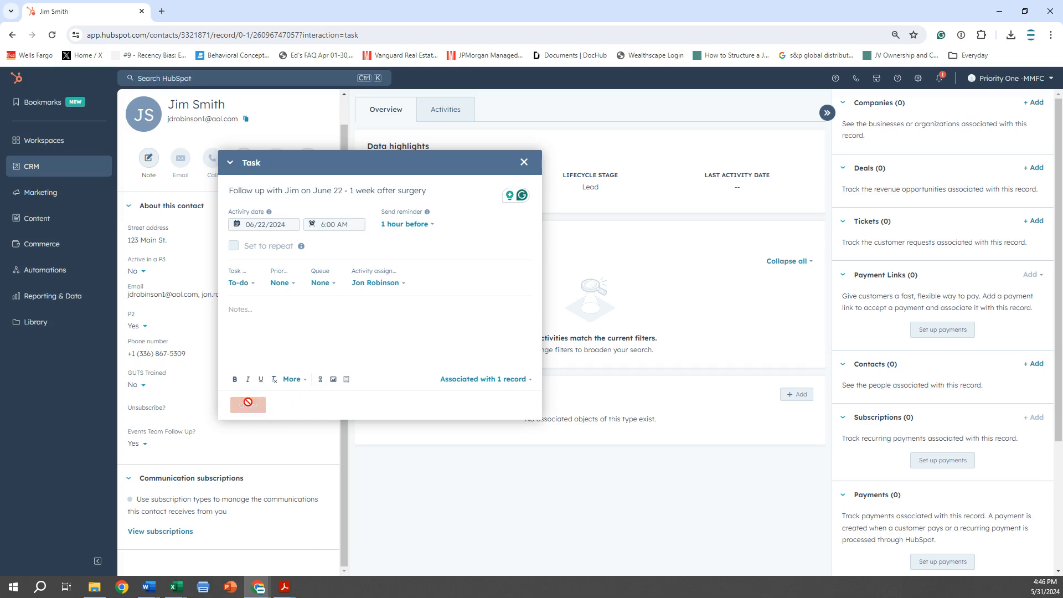